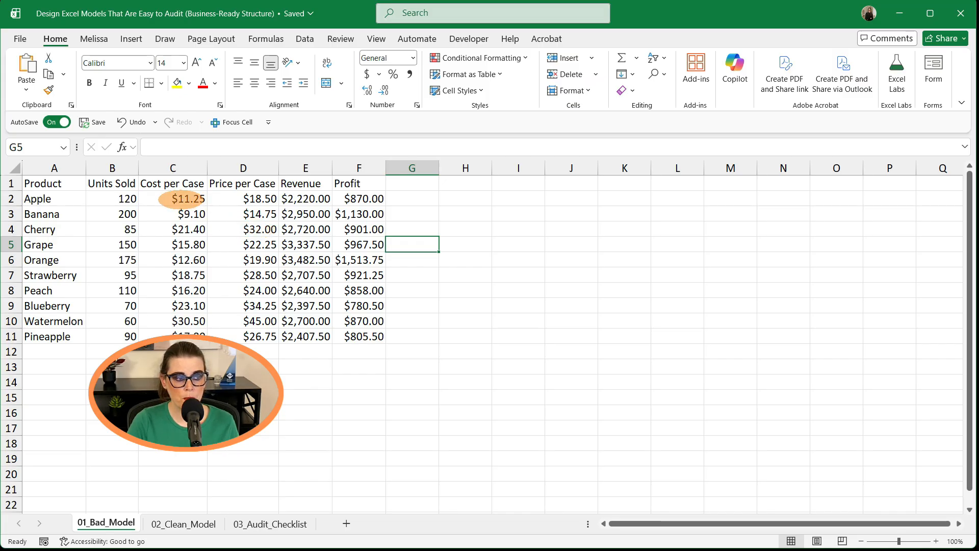
# - Inspect the cost, revenue and empty cells of the 01_Bad_Model sheet to review how Revenue is calculated
pyautogui.click(181, 199)
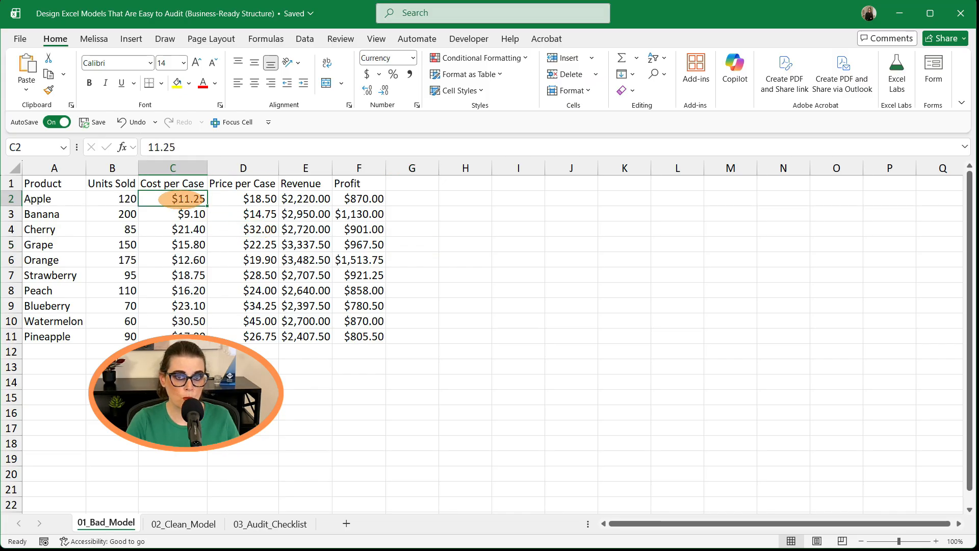
pyautogui.click(308, 199)
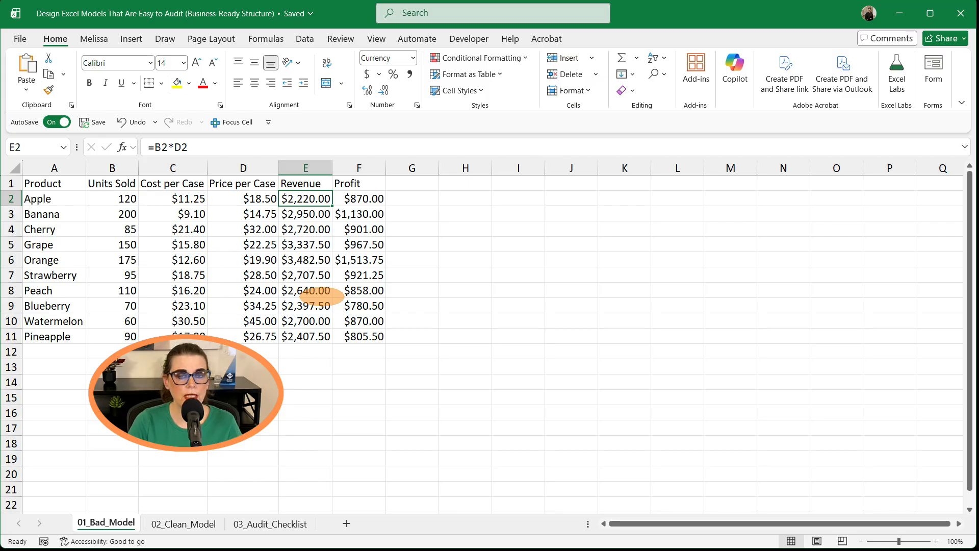
pyautogui.click(405, 215)
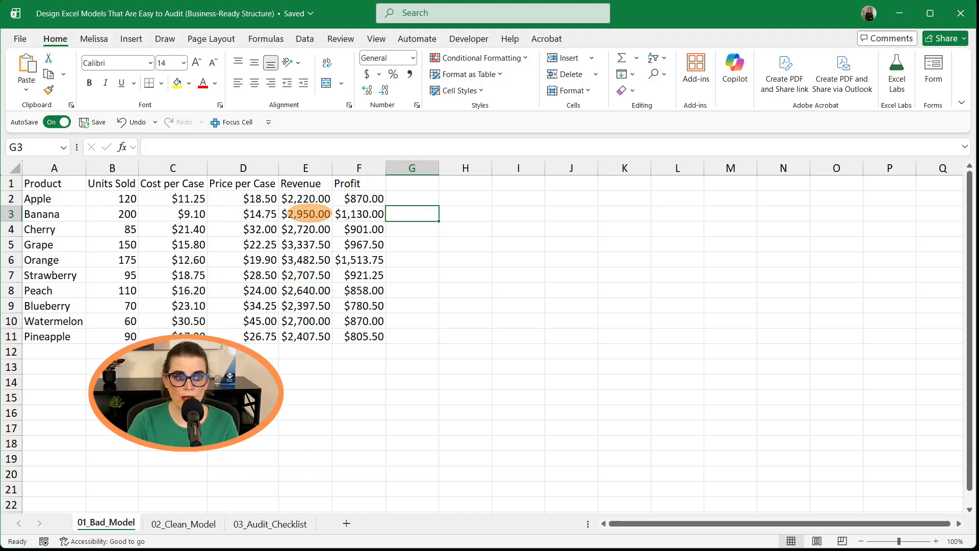
pyautogui.click(305, 199)
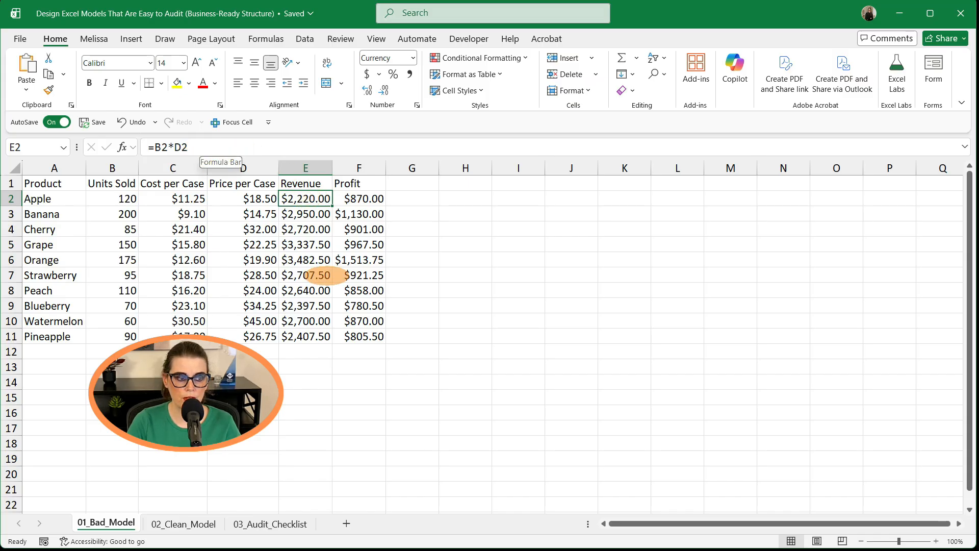
pyautogui.click(309, 275)
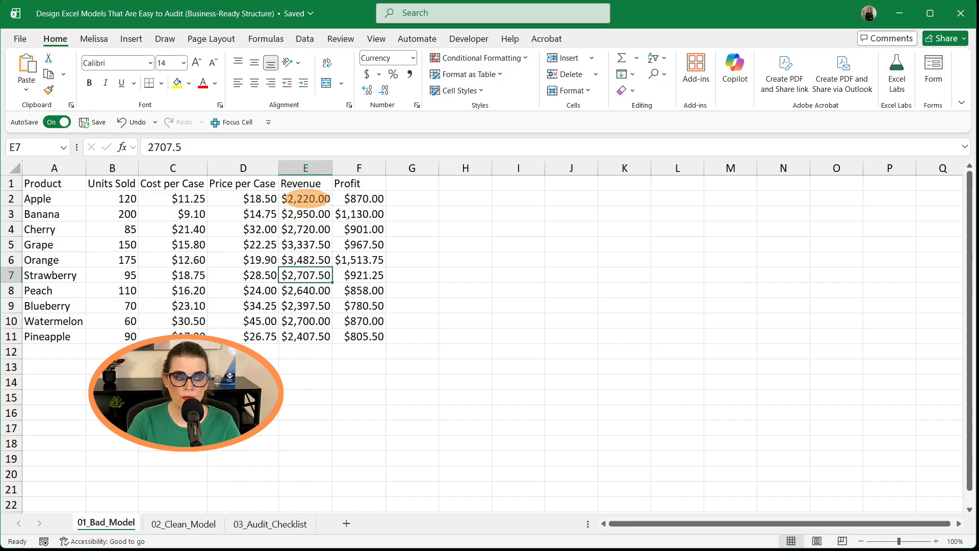
pyautogui.click(305, 198)
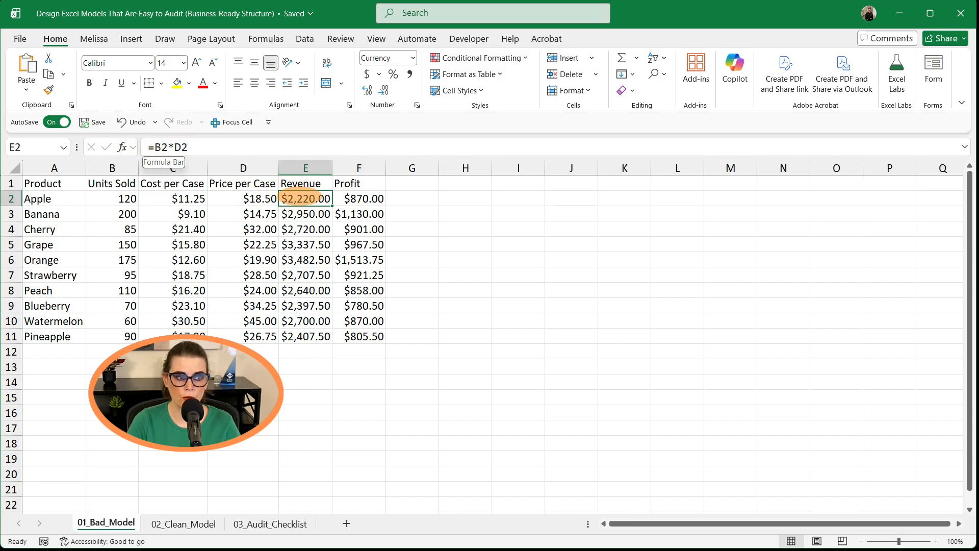
pyautogui.click(305, 214)
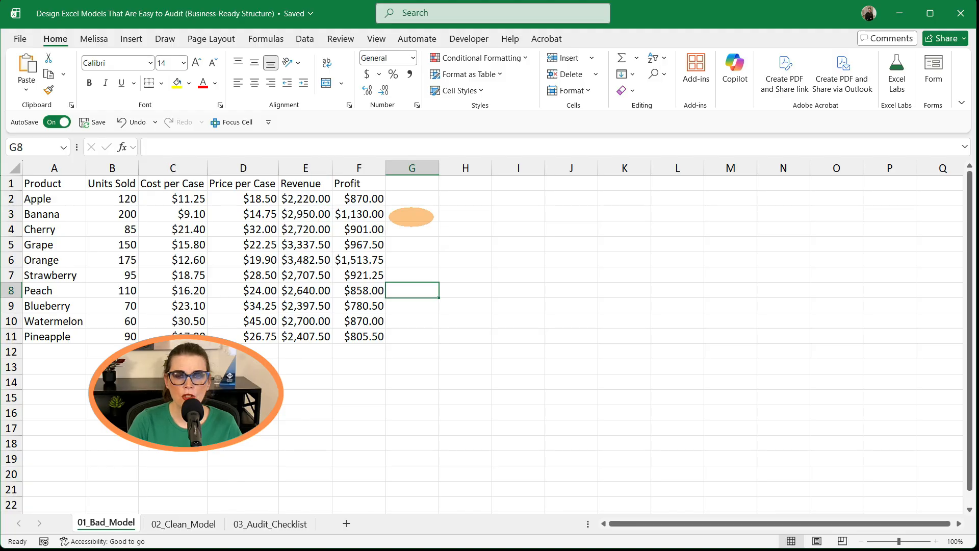
# - Examine the Profit formulas in column F row by row, comparing Orange's formula with its price and cost cells
pyautogui.click(362, 198)
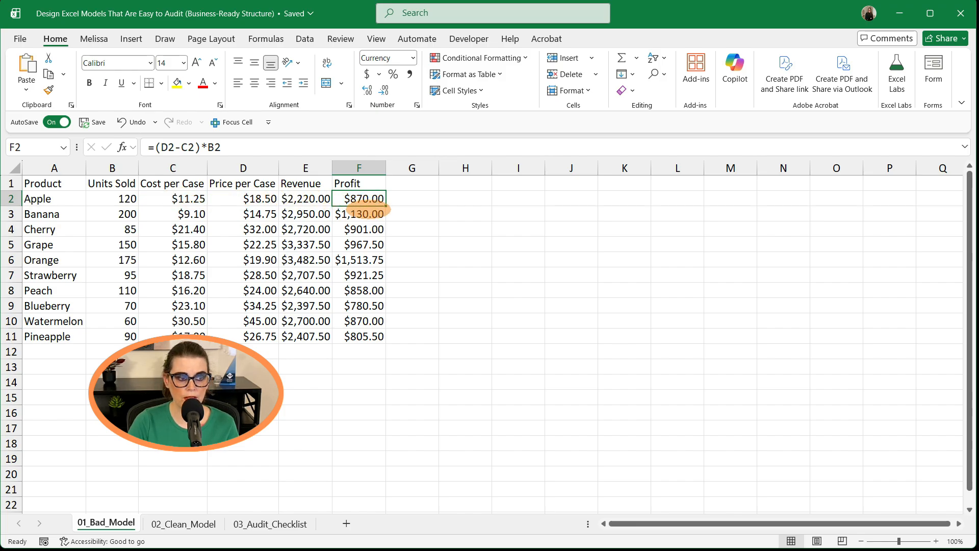
pyautogui.click(363, 214)
pyautogui.click(363, 229)
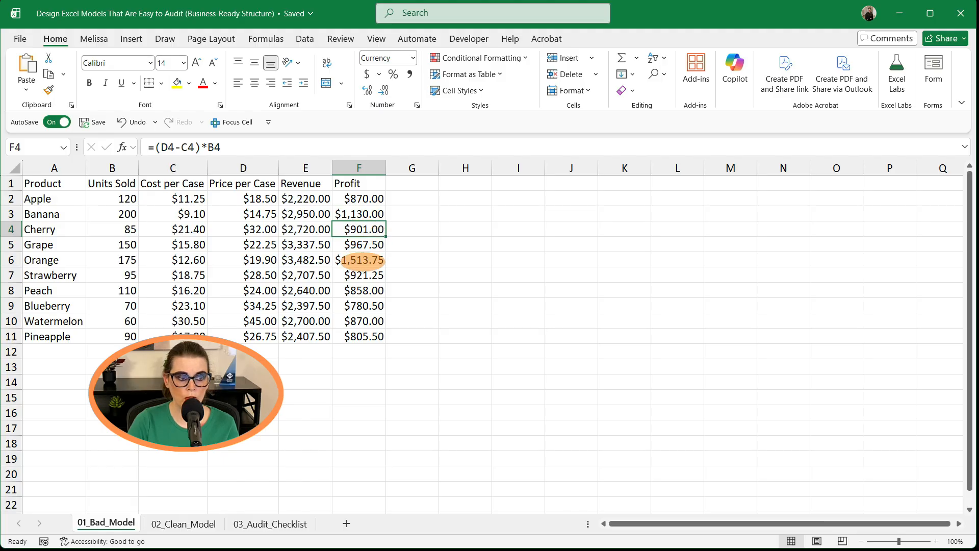
pyautogui.click(363, 275)
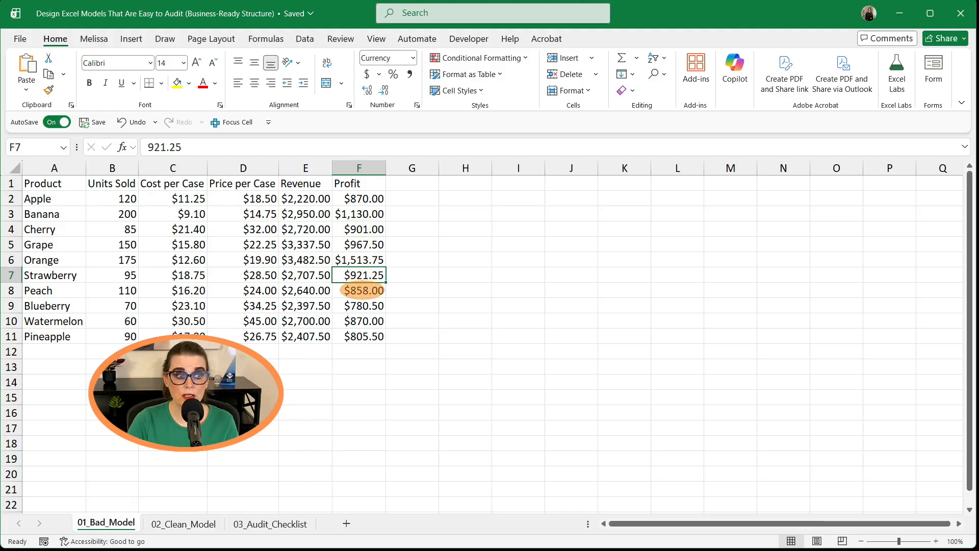
pyautogui.click(362, 289)
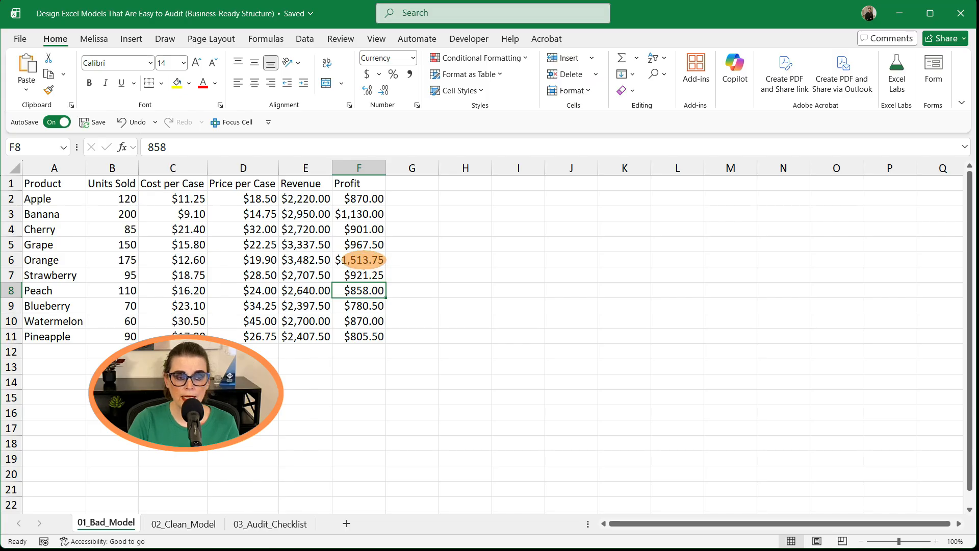
pyautogui.click(364, 261)
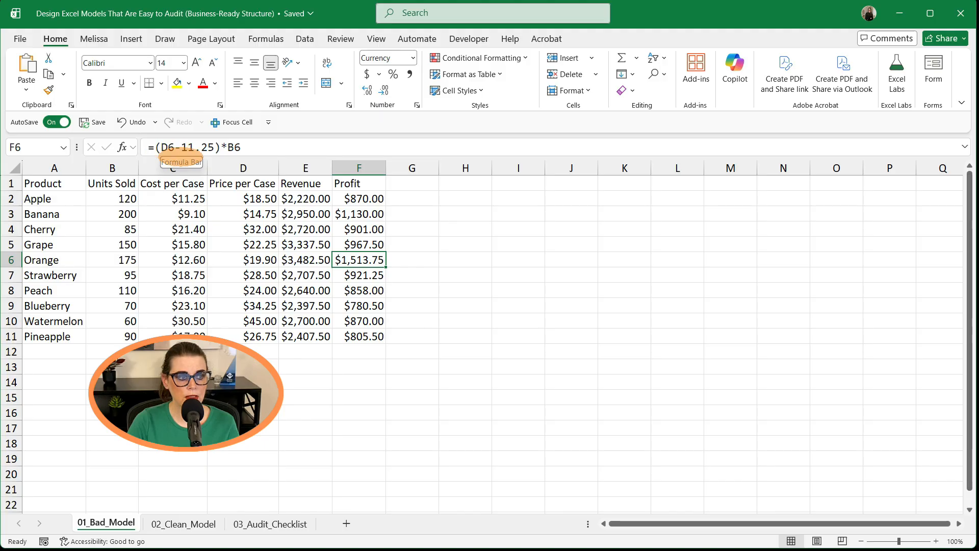
pyautogui.click(257, 260)
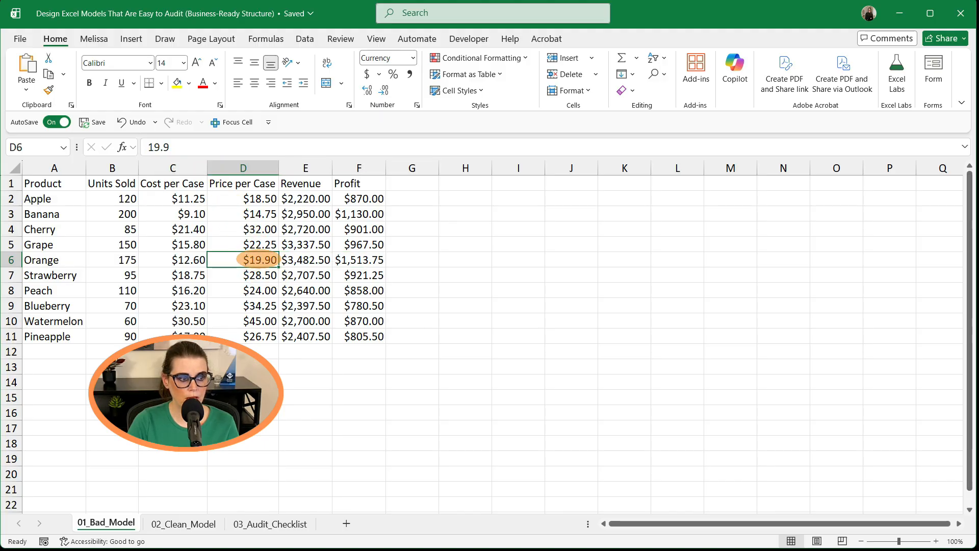
pyautogui.click(190, 259)
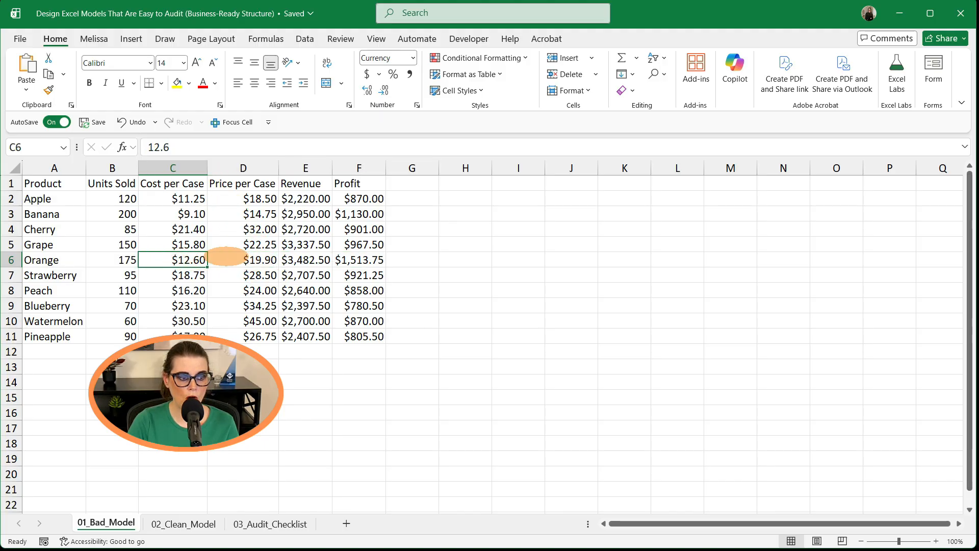
pyautogui.click(359, 260)
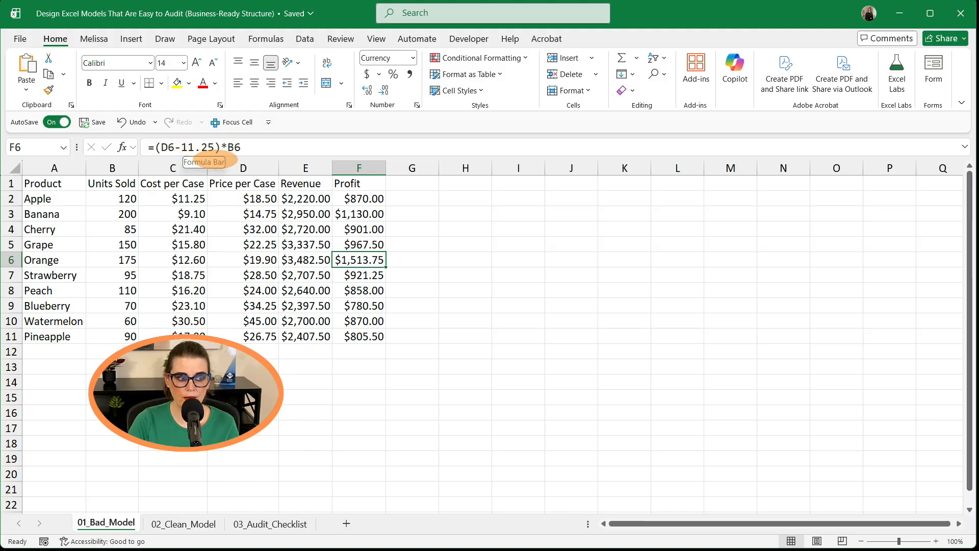
# - Change Orange's cost per case in C6 to 180
pyautogui.click(190, 259)
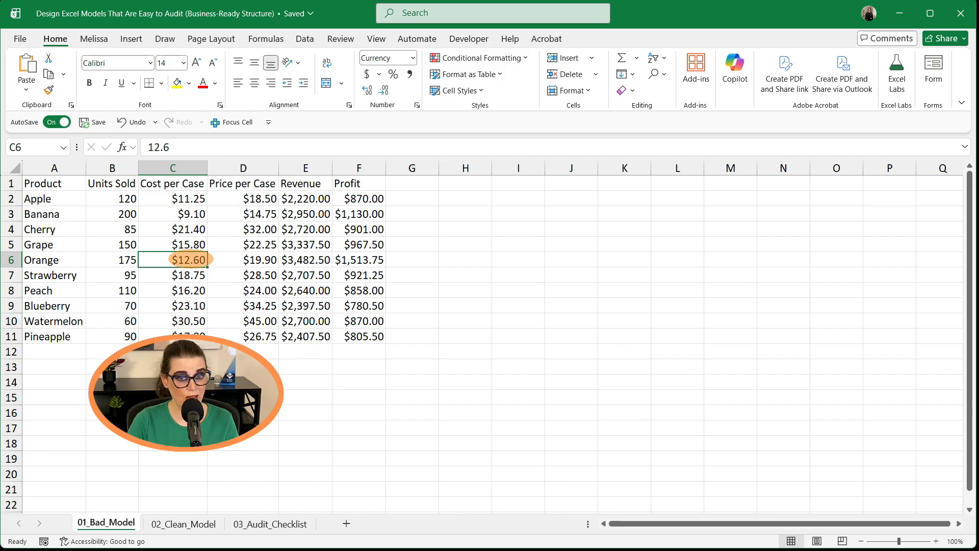
pyautogui.write('180.')
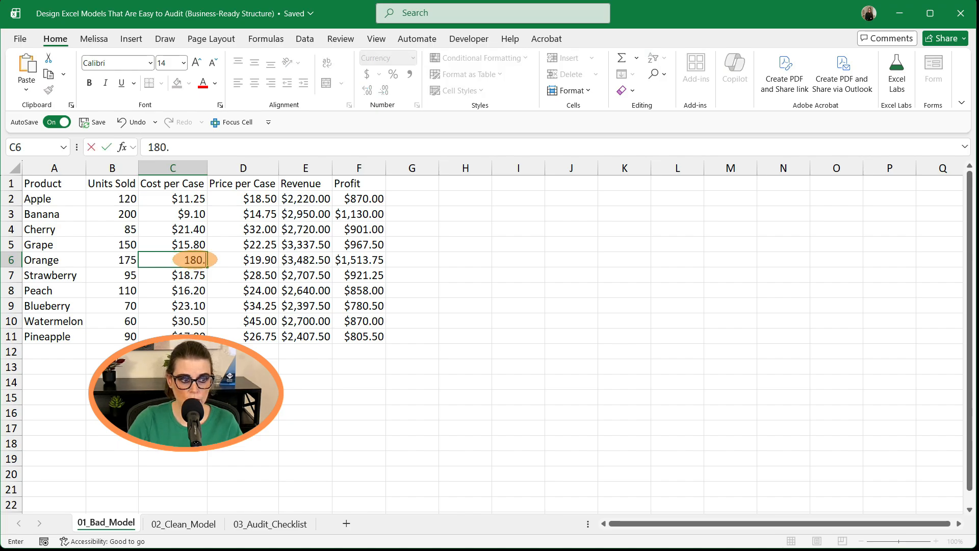
pyautogui.press('Return')
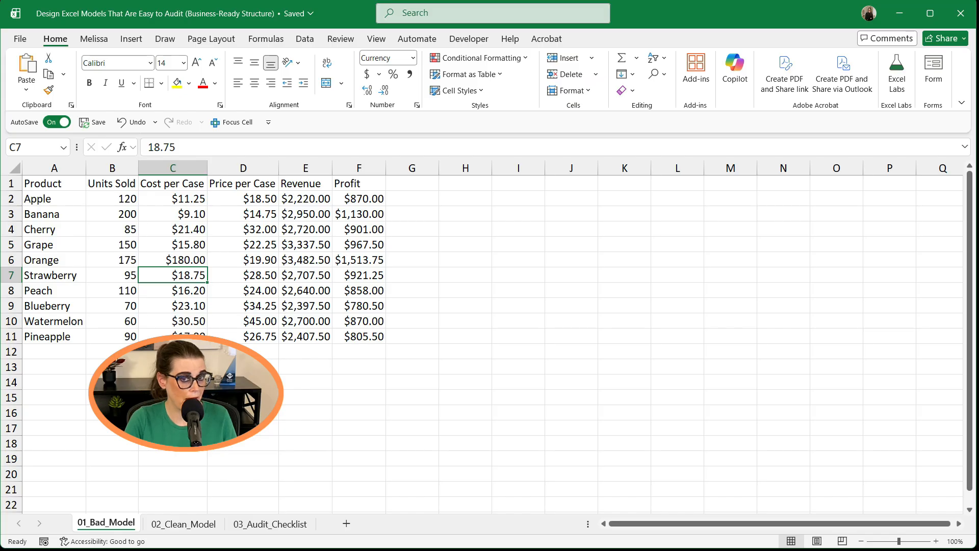
# - Switch to the 02_Clean_Model sheet and review its input columns and empty Revenue and Profit cells
pyautogui.click(56, 350)
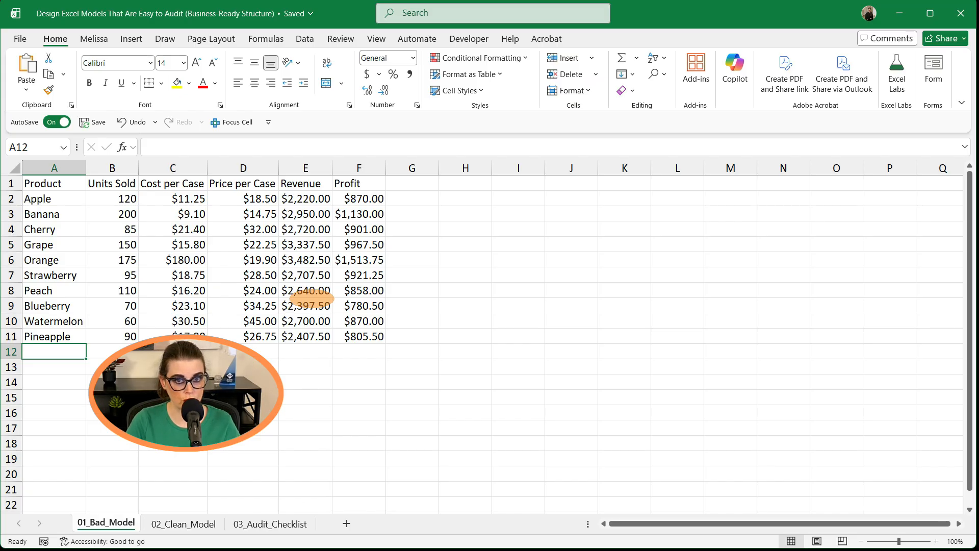
pyautogui.hotkey('ctrl', 'pagedown')
pyautogui.click(301, 200)
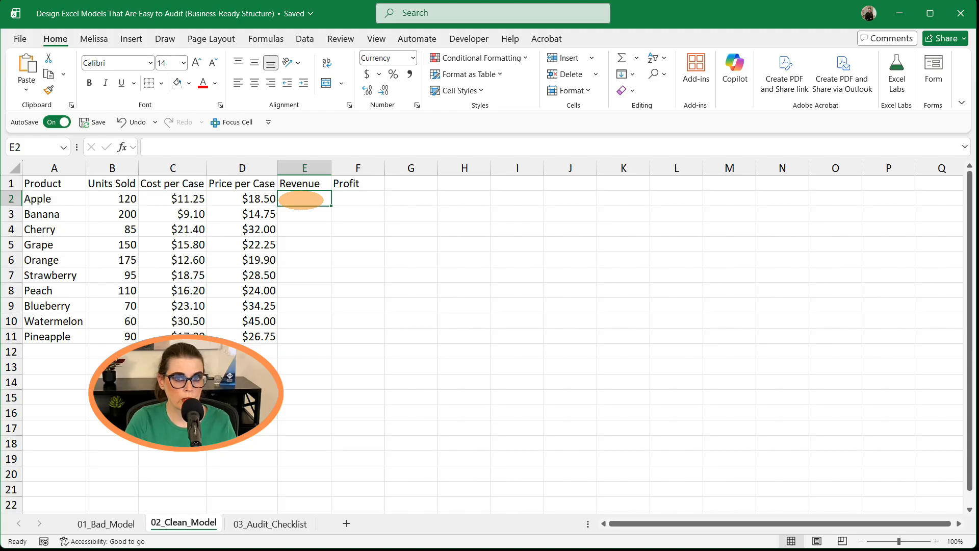
pyautogui.moveTo(110, 198); pyautogui.dragTo(258, 199)
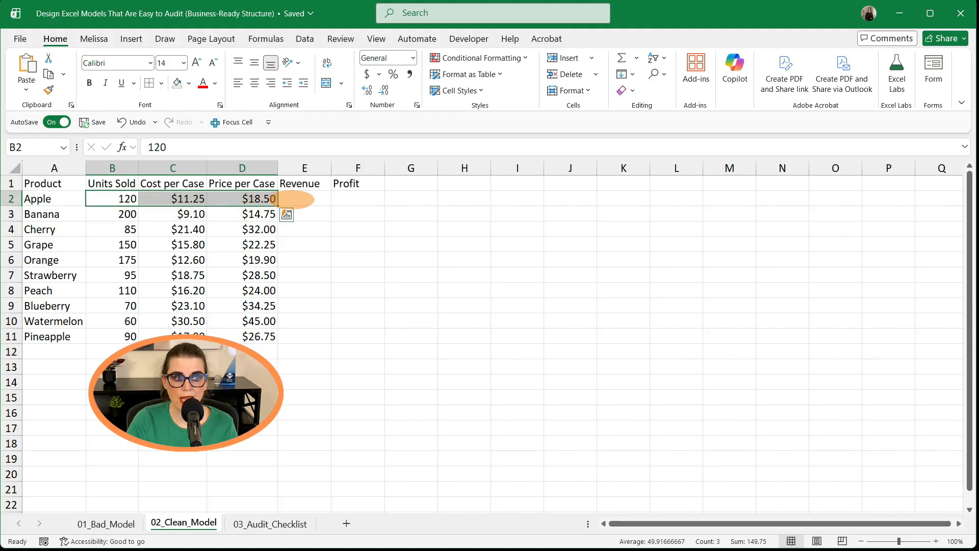
pyautogui.click(317, 198)
pyautogui.click(356, 200)
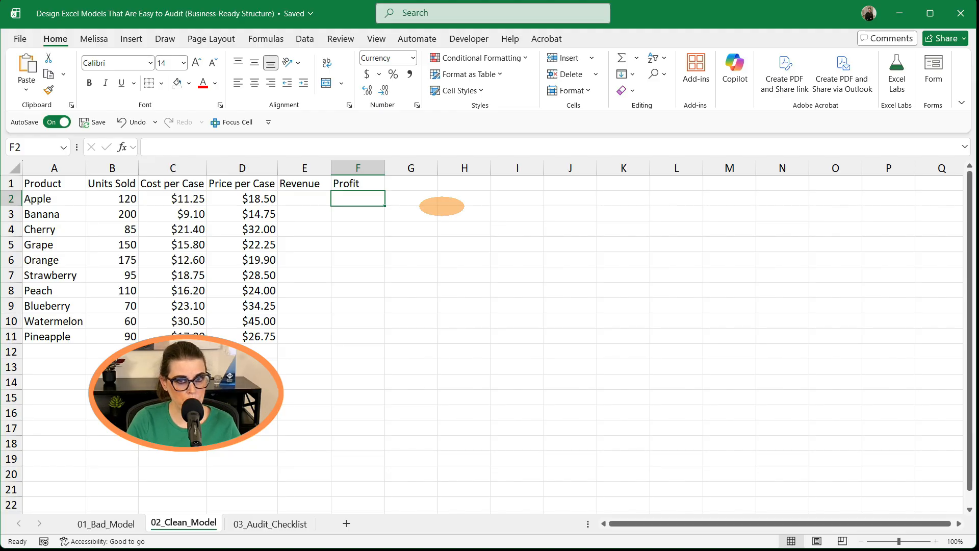
pyautogui.click(306, 201)
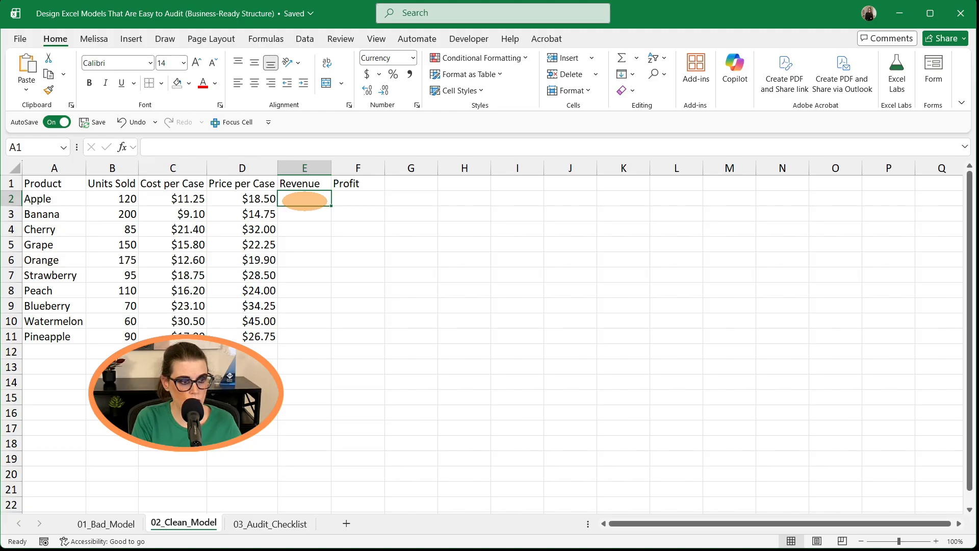
# - Convert the data range A1:F11 into a table with headers and name it tblFruit
pyautogui.hotkey('ctrl', 't')
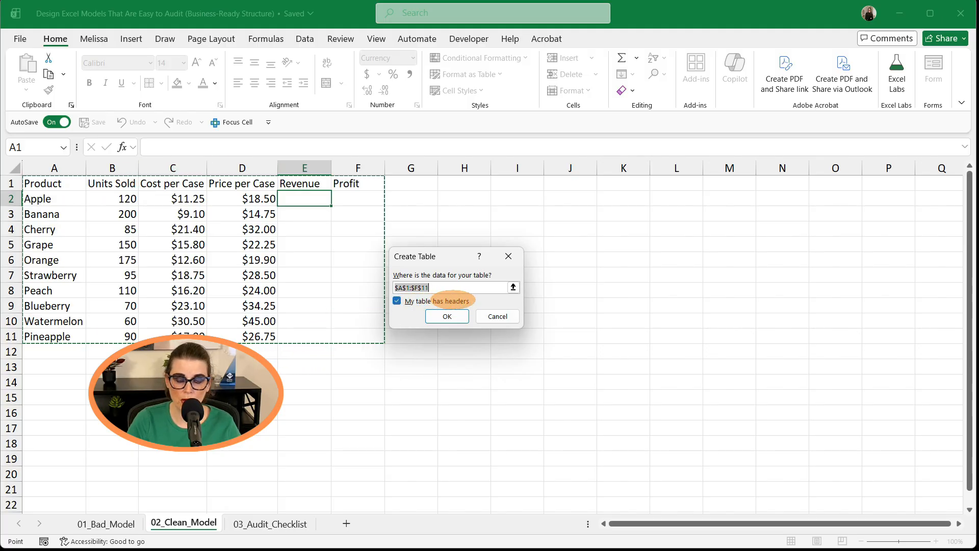
pyautogui.click(450, 316)
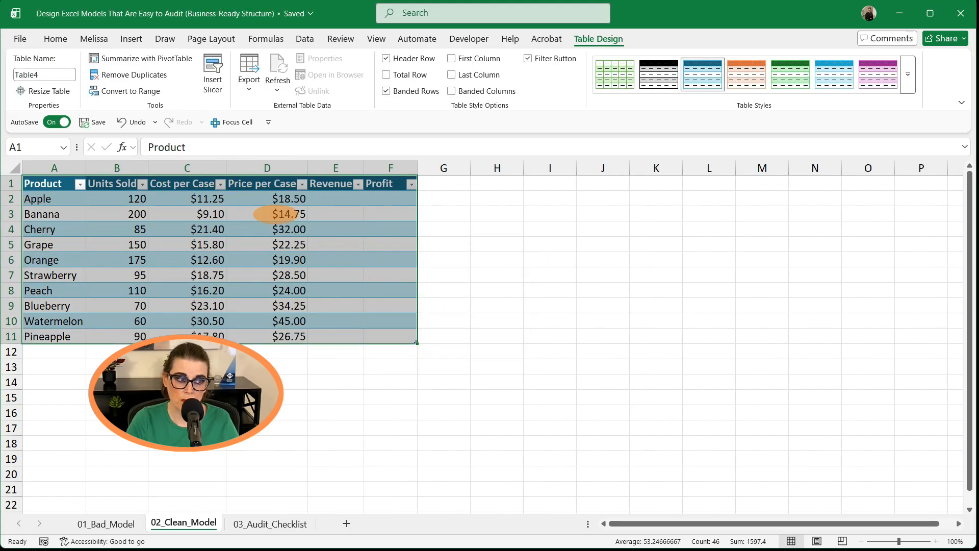
pyautogui.click(40, 74)
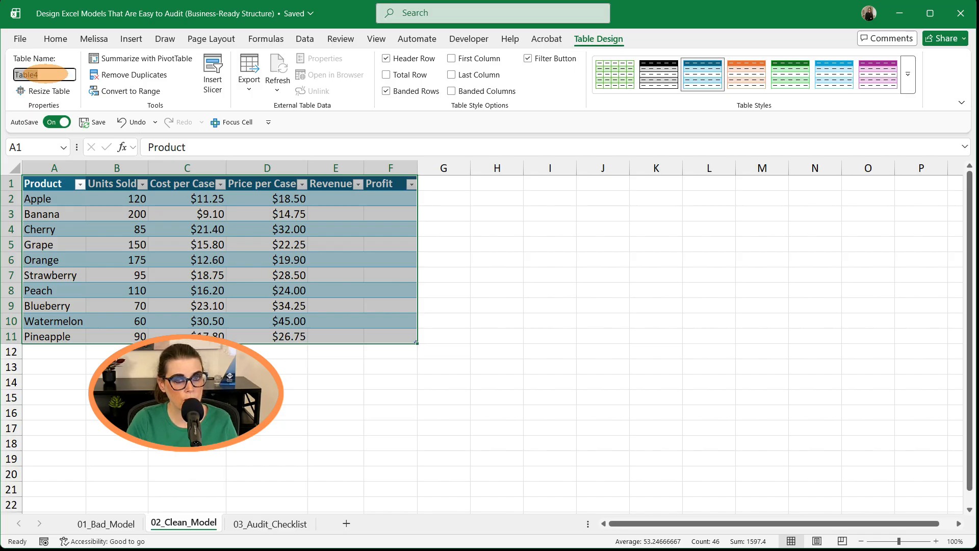
pyautogui.write('tblFruit')
# - Fill the Revenue column with the structured formula =[@[Units Sold]]*[@[Price per Case]]
pyautogui.click(339, 199)
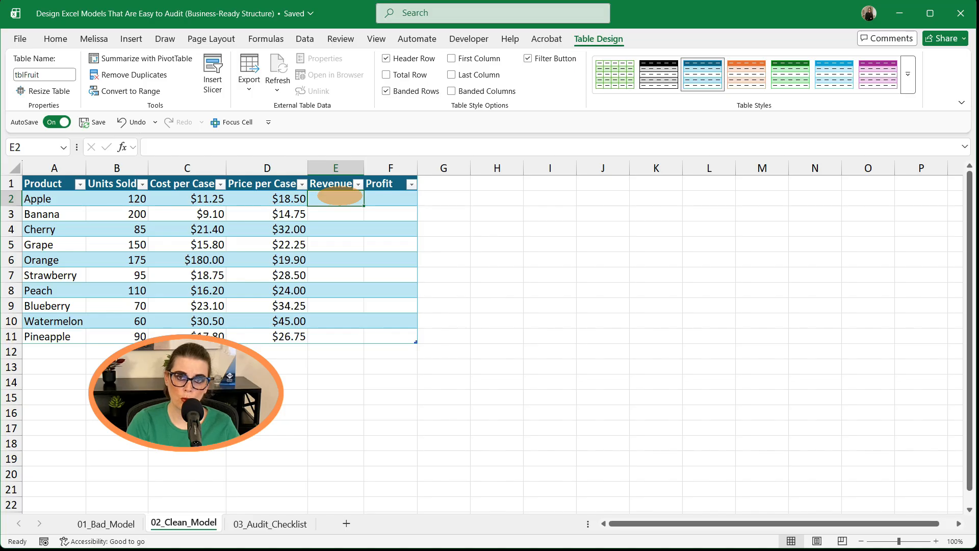
pyautogui.click(248, 149)
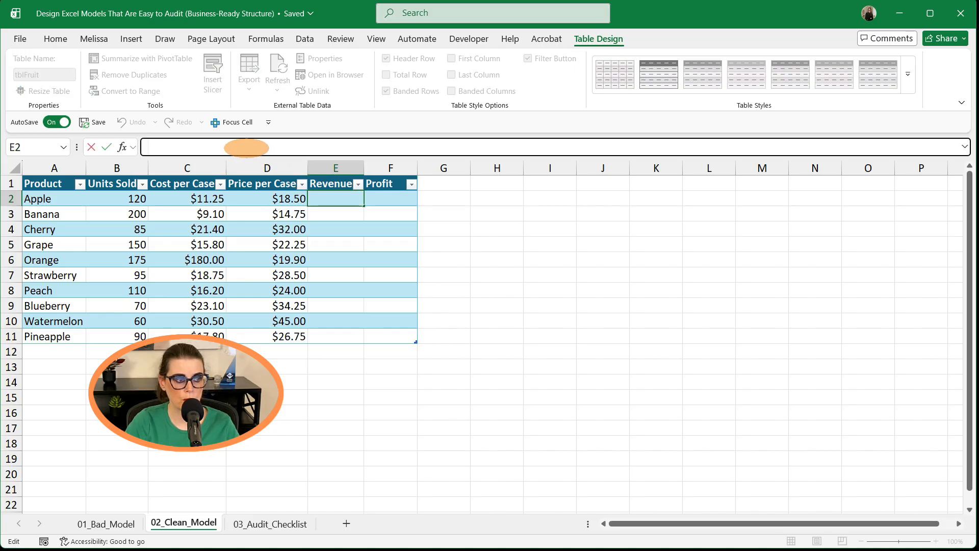
pyautogui.write('=[@[Units Sold]]*[@[Price per Case]]')
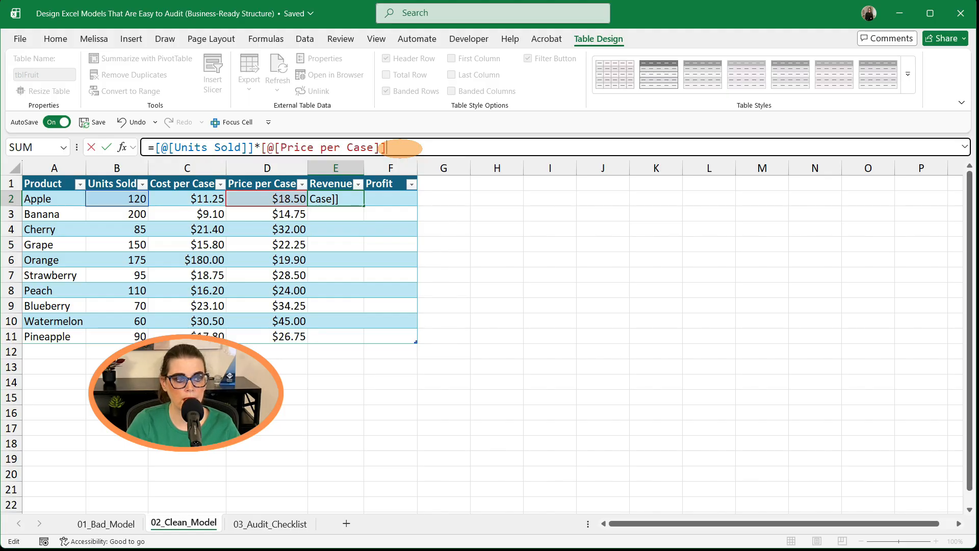
pyautogui.press('Return')
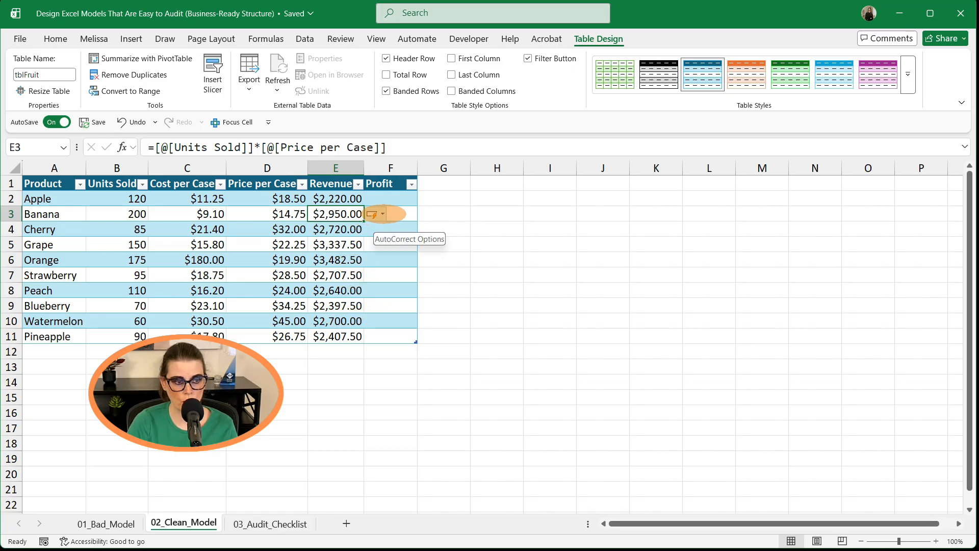
# - Fill the Profit column with the formula =([@[Price per Case]]-[@[Cost per Case]])*[@[Units Sold]]
pyautogui.click(383, 214)
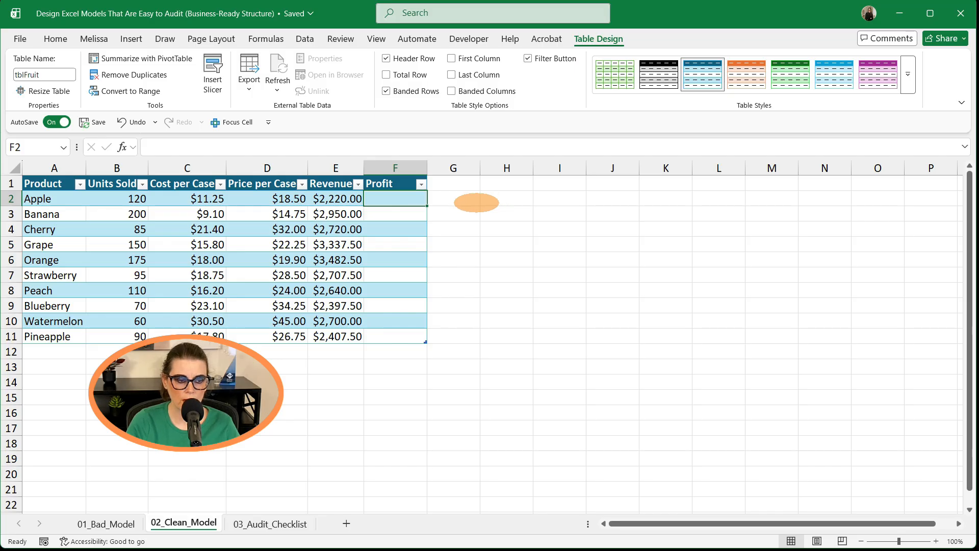
pyautogui.click(229, 148)
pyautogui.write('=([@[Price per Case]]-[@[Cost per Case]])*[@[Units Sold]]')
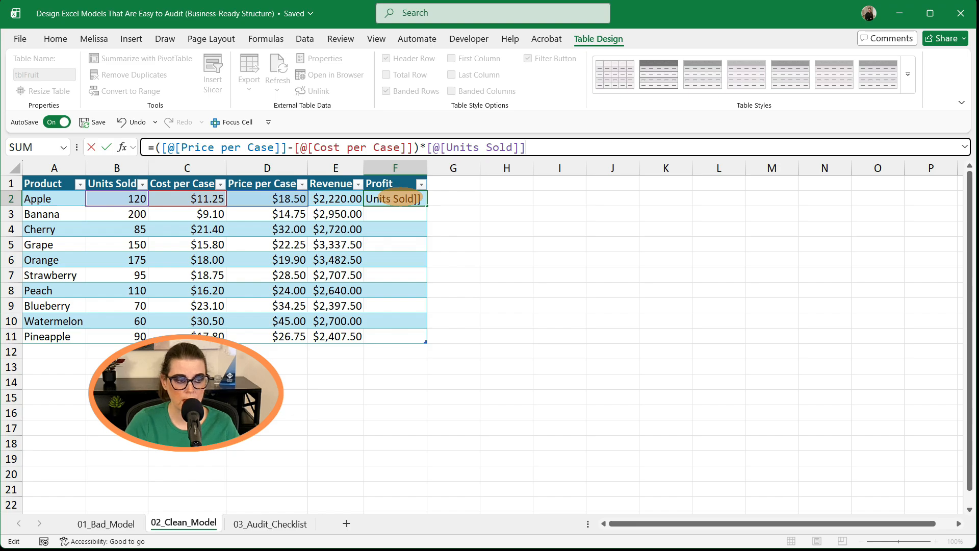
pyautogui.press('Return')
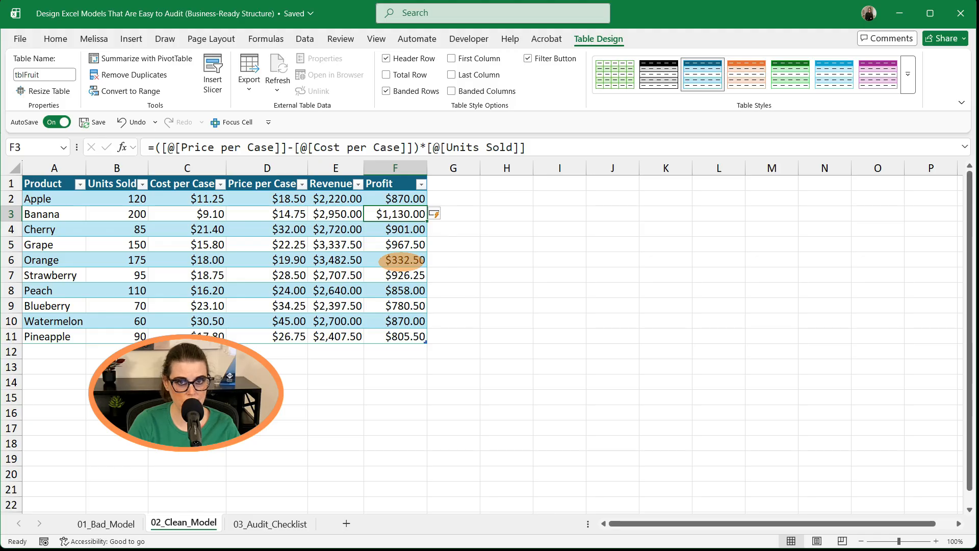
# - Enter the Total Revenue formula =SUM(tblFruit[Revenue]) in cell F13 beside its label
pyautogui.click(327, 368)
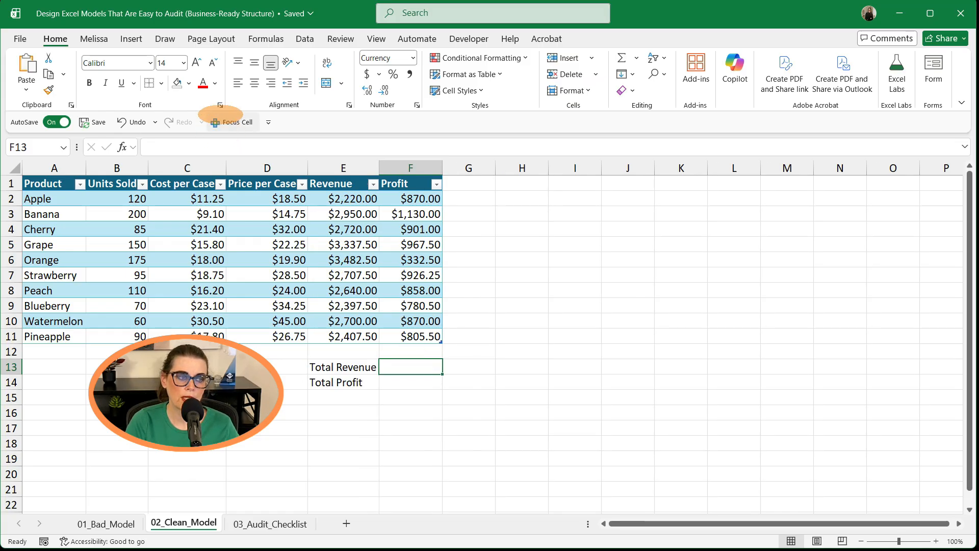
pyautogui.click(225, 146)
pyautogui.write('=SUM(tblFruit[Revenue])')
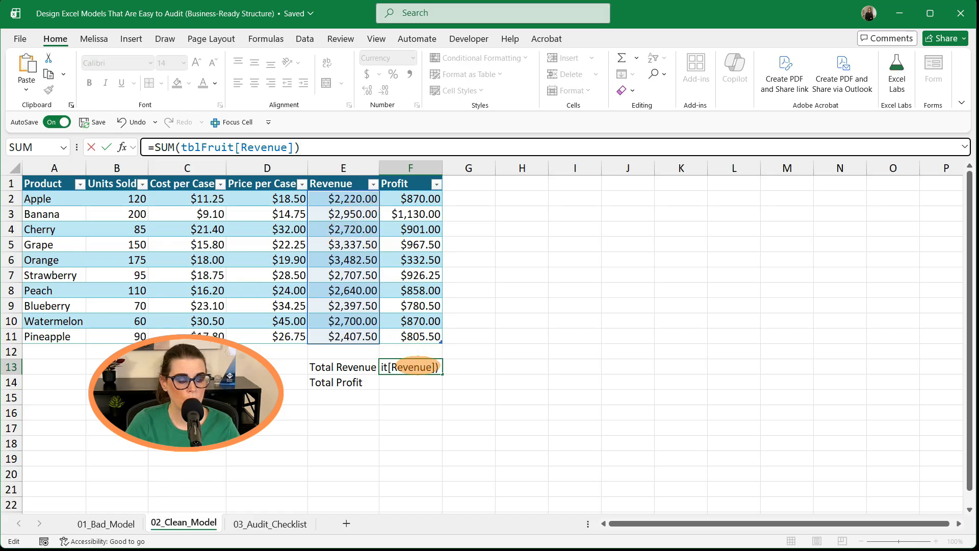
pyautogui.press('Return')
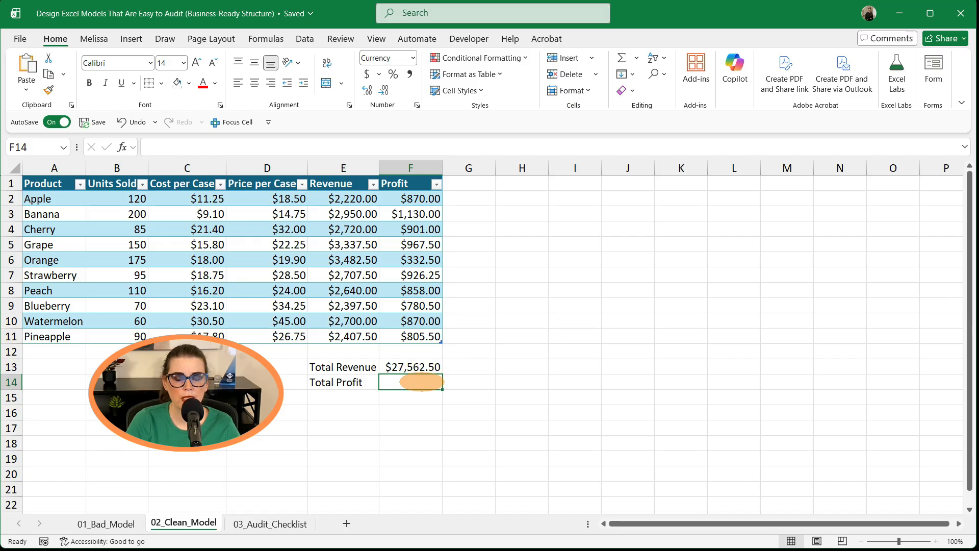
# - Enter the Total Profit formula =SUM(tblFruit[Profit]) in cell F14 and check it
pyautogui.click(200, 148)
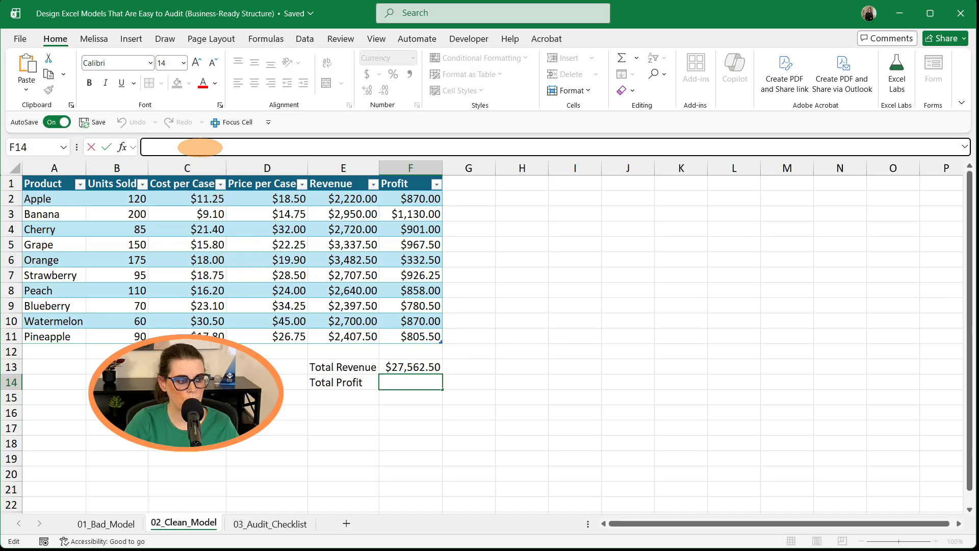
pyautogui.write('=SUM(tblFruit[Profit])')
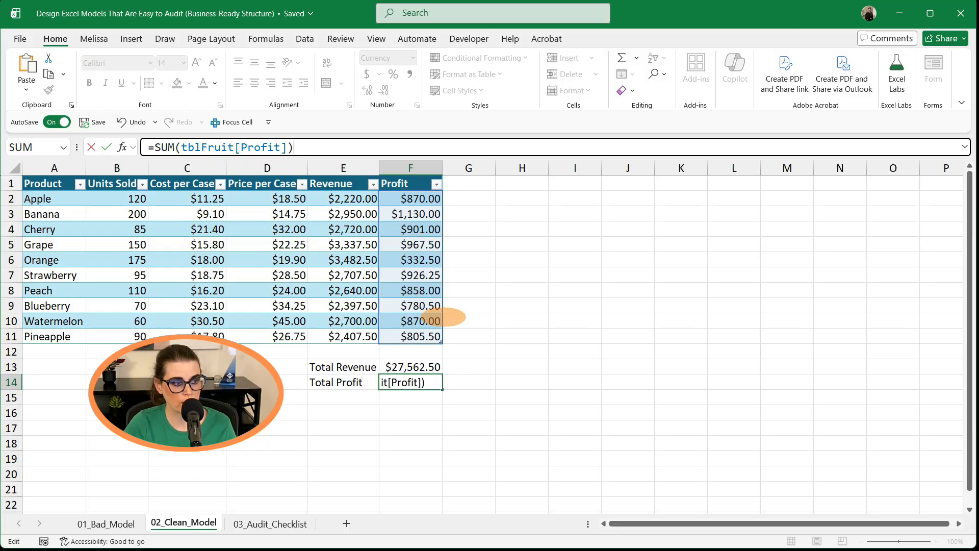
pyautogui.press('Return')
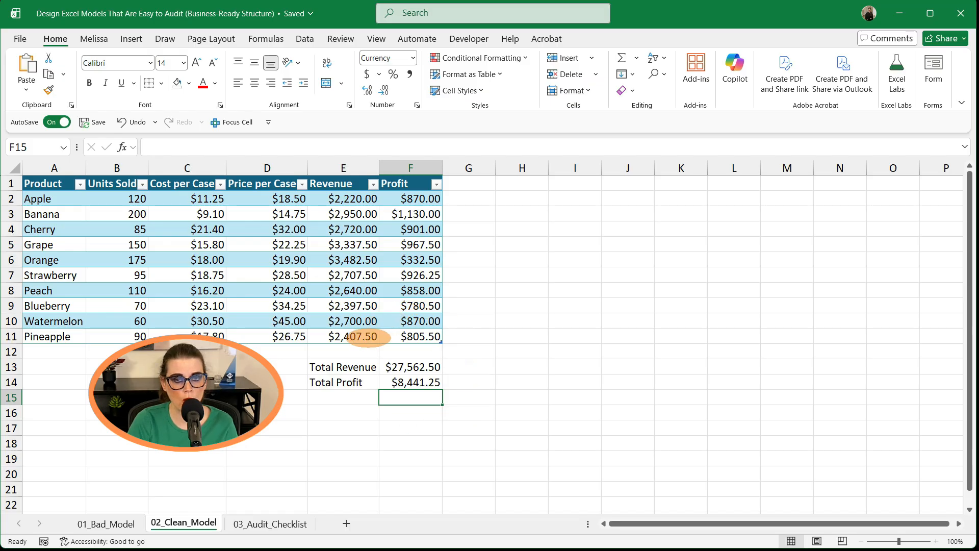
pyautogui.click(406, 382)
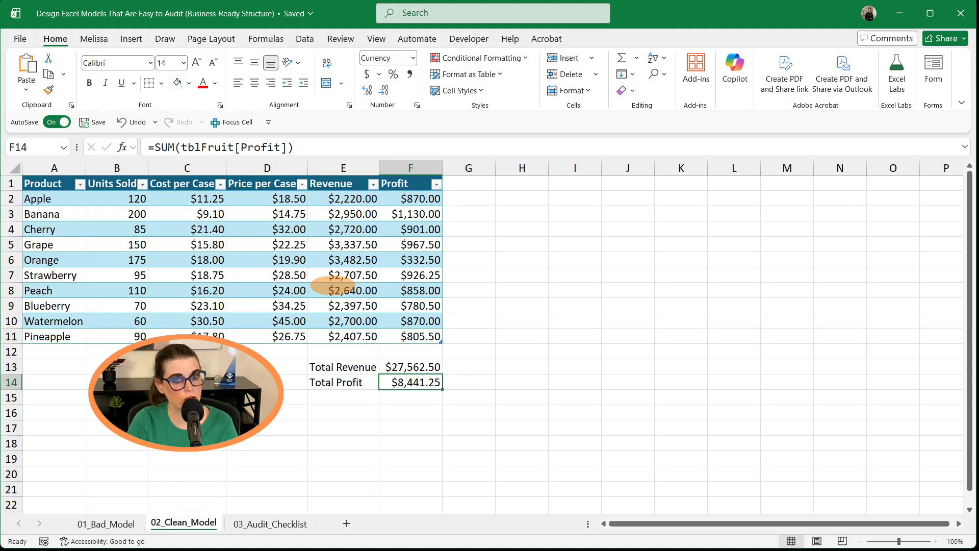
# - Extend the tblFruit table with a new Pears row at the bottom
pyautogui.click(423, 337)
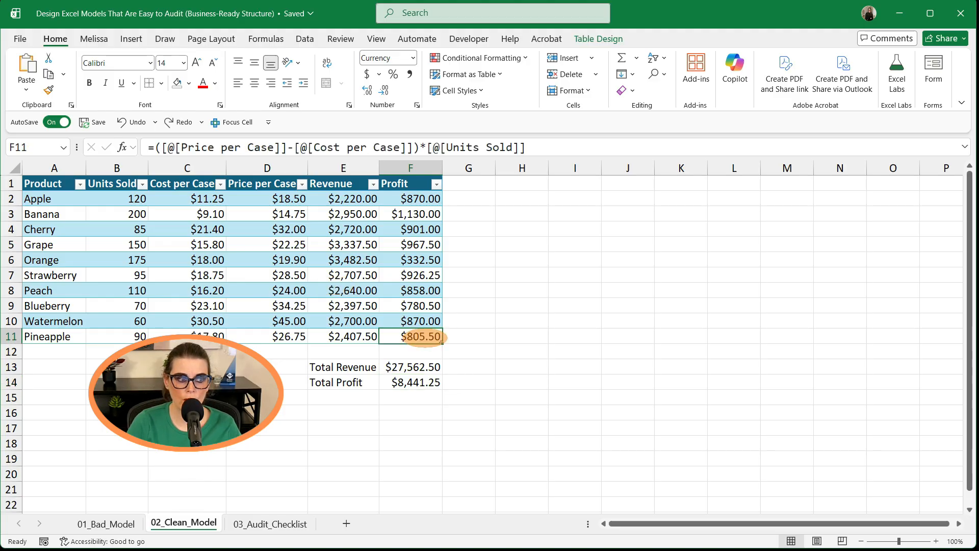
pyautogui.press('Tab')
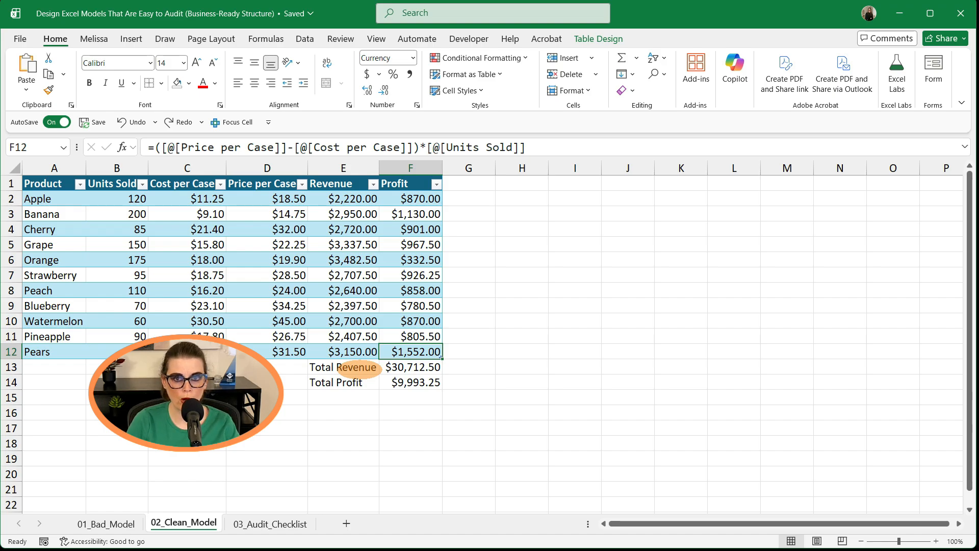
# - Switch to the 03_Audit_Checklist sheet and open the Status dropdown for the first audit item to review its options
pyautogui.click(270, 523)
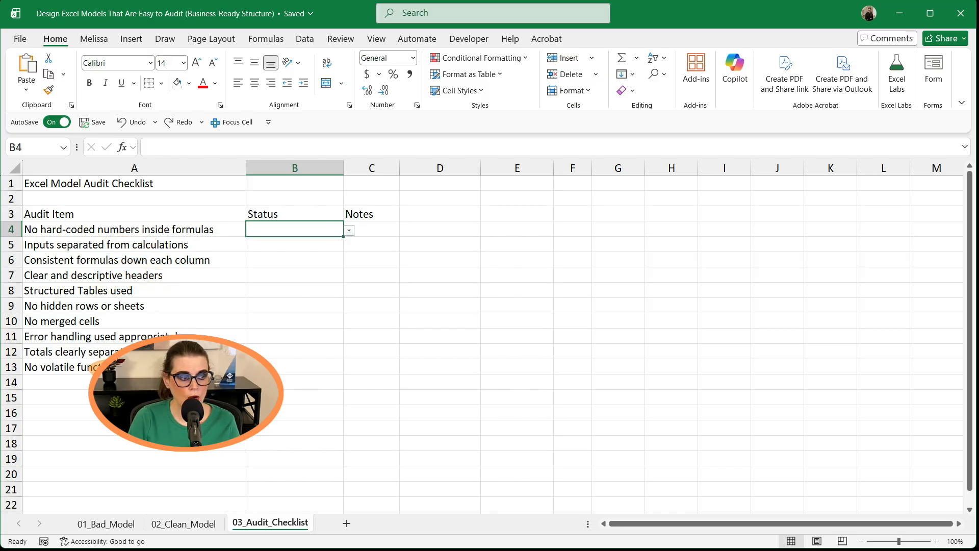
pyautogui.click(349, 230)
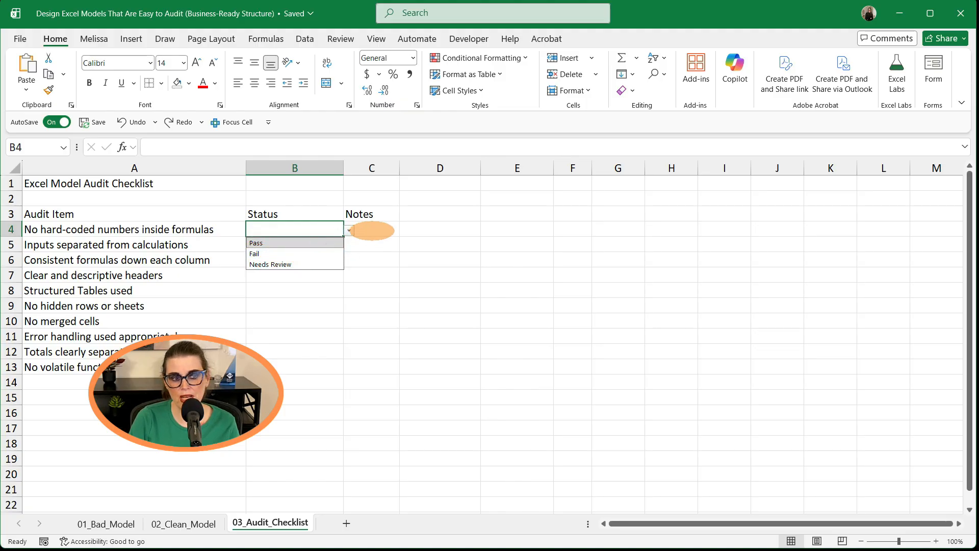
pyautogui.click(371, 230)
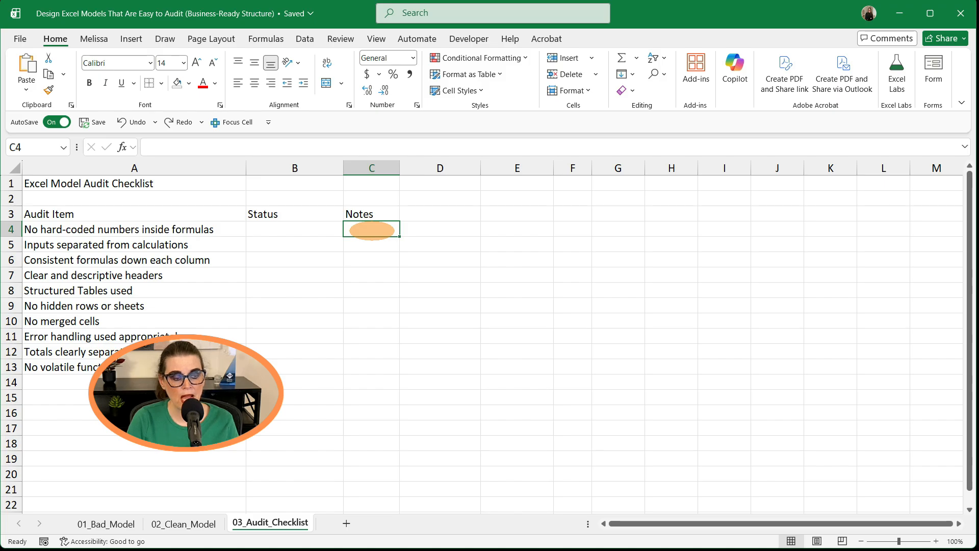